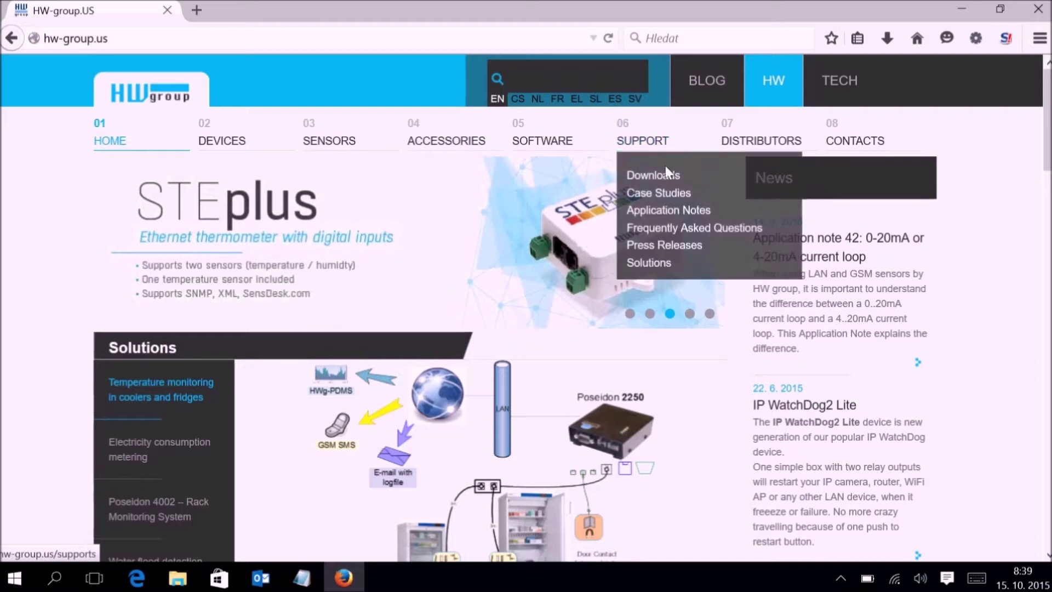
- Go from Support Downloads to the Software list and open the HWg-PDMS product page
click(671, 177)
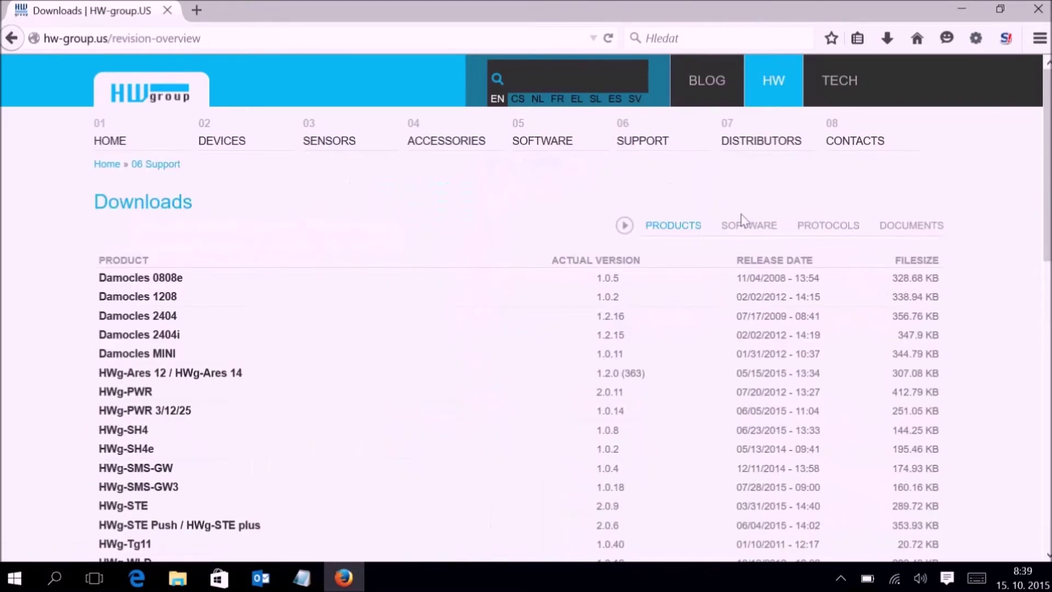
click(760, 230)
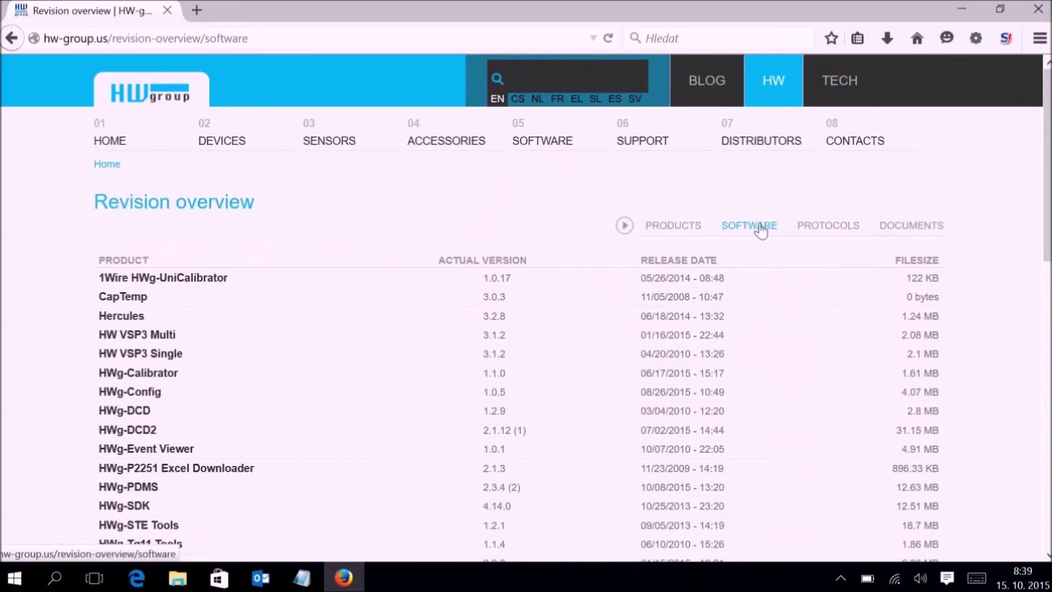
click(142, 492)
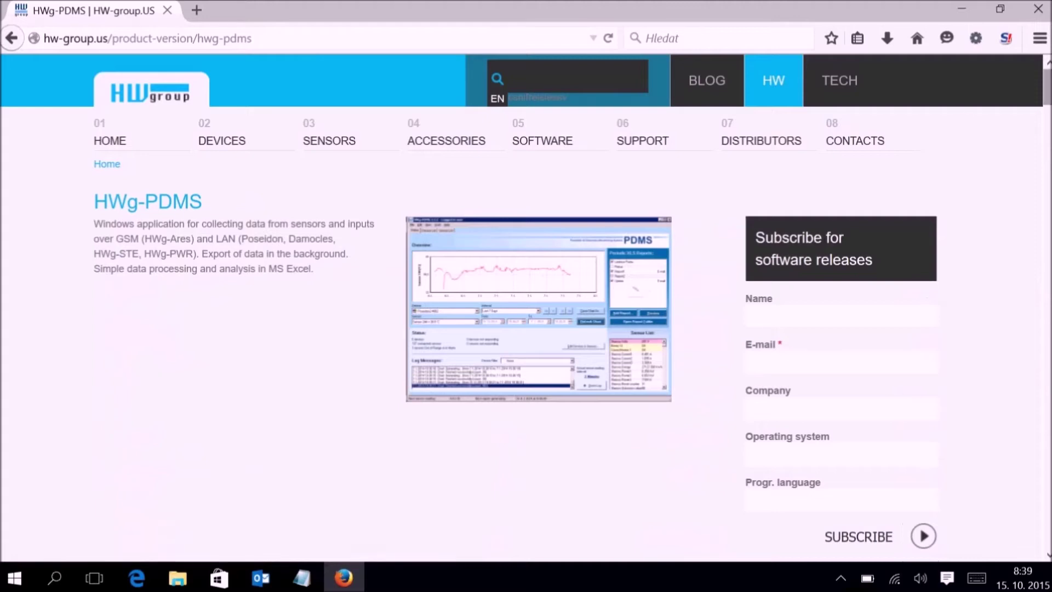
scroll(945, 206, down, 3)
scroll(872, 267, down, 2)
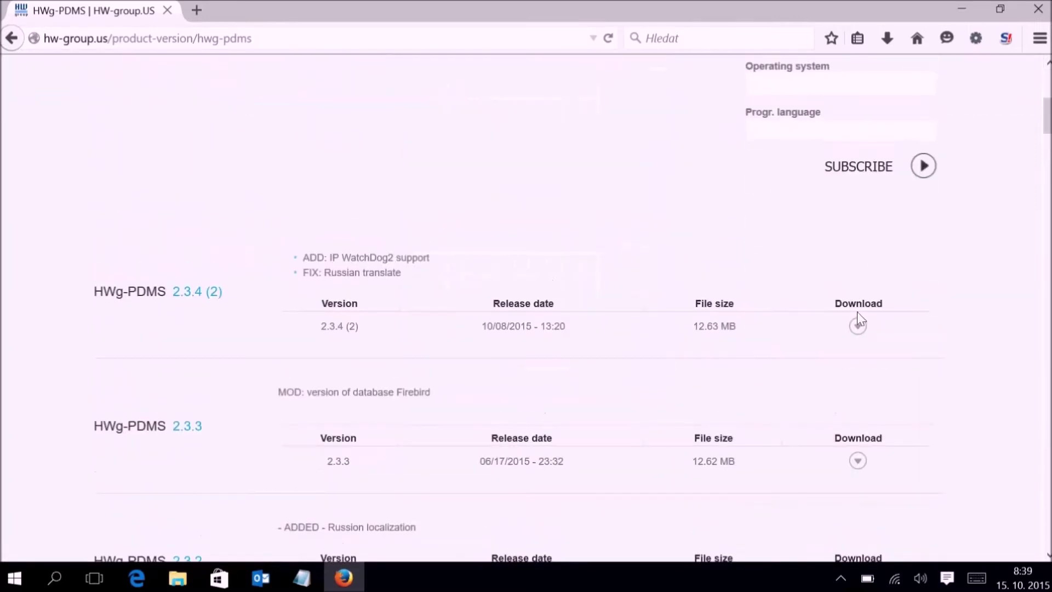
- Save the HWg-PDMS 2.3.4 (2) installer and run it from the browser's downloads list
click(860, 329)
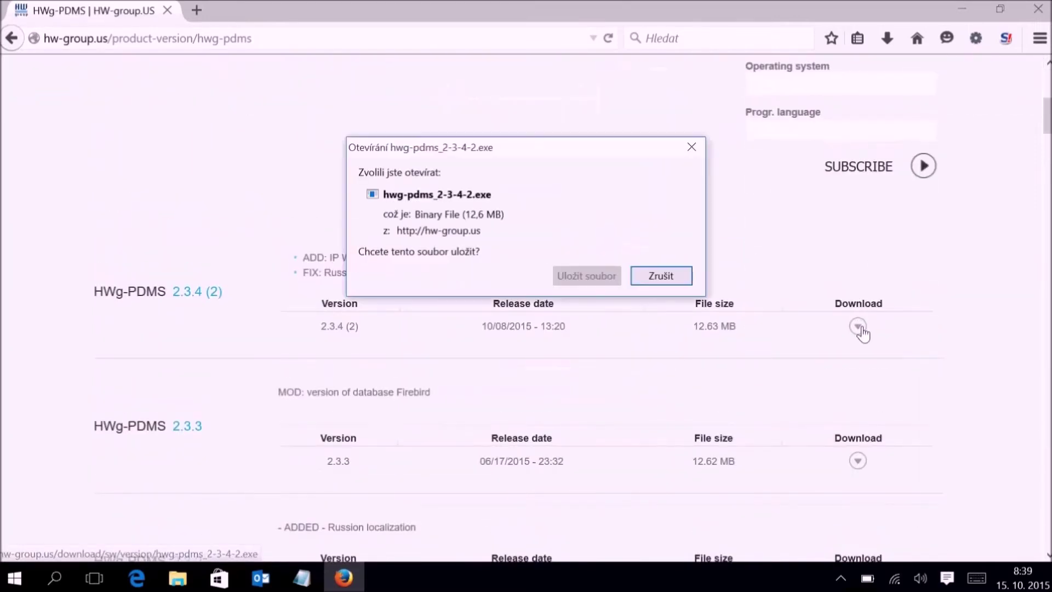
click(563, 276)
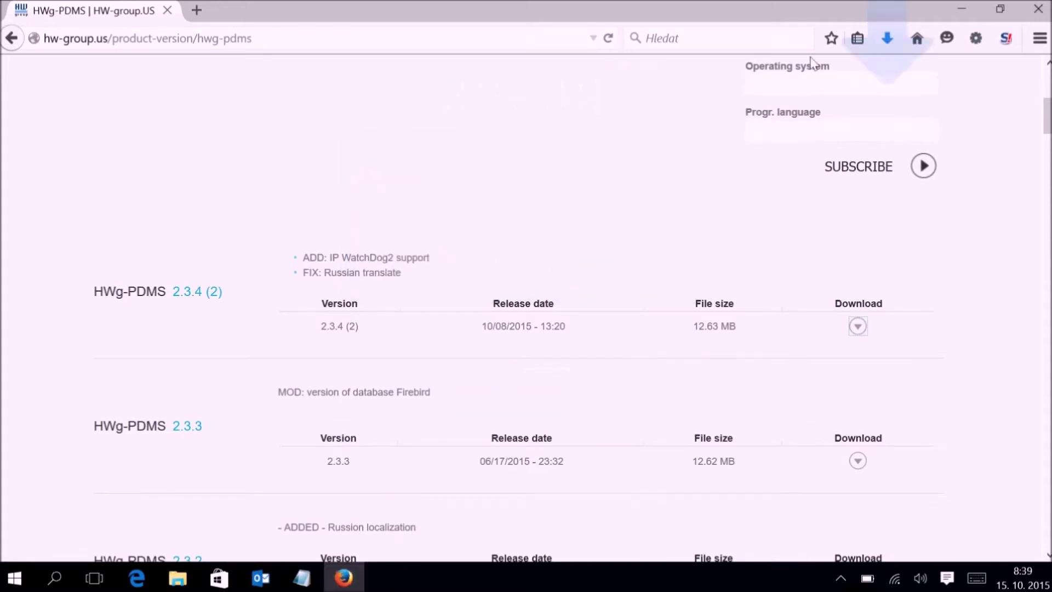
click(888, 38)
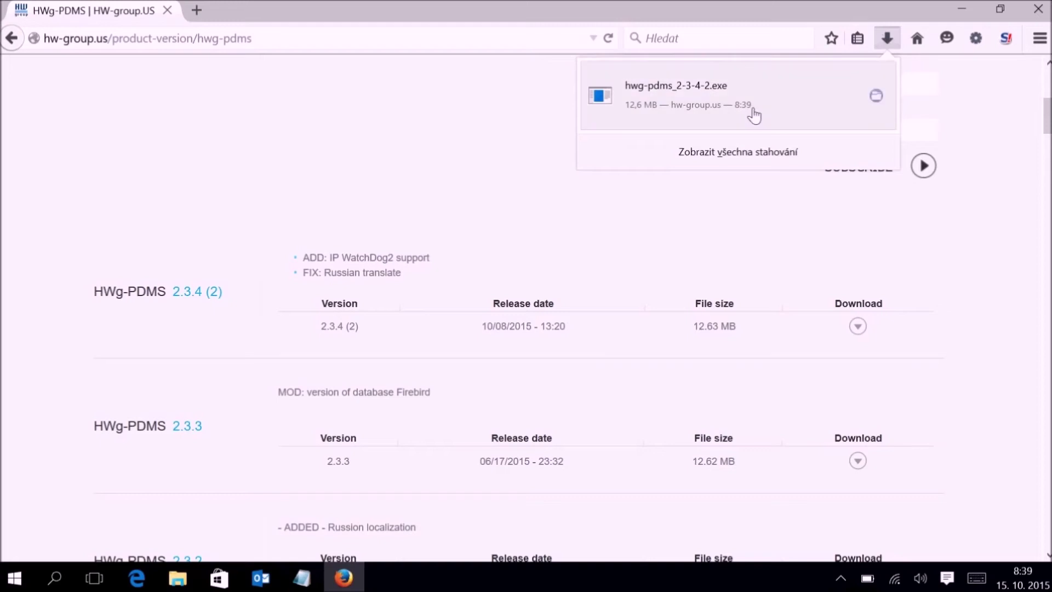
click(749, 113)
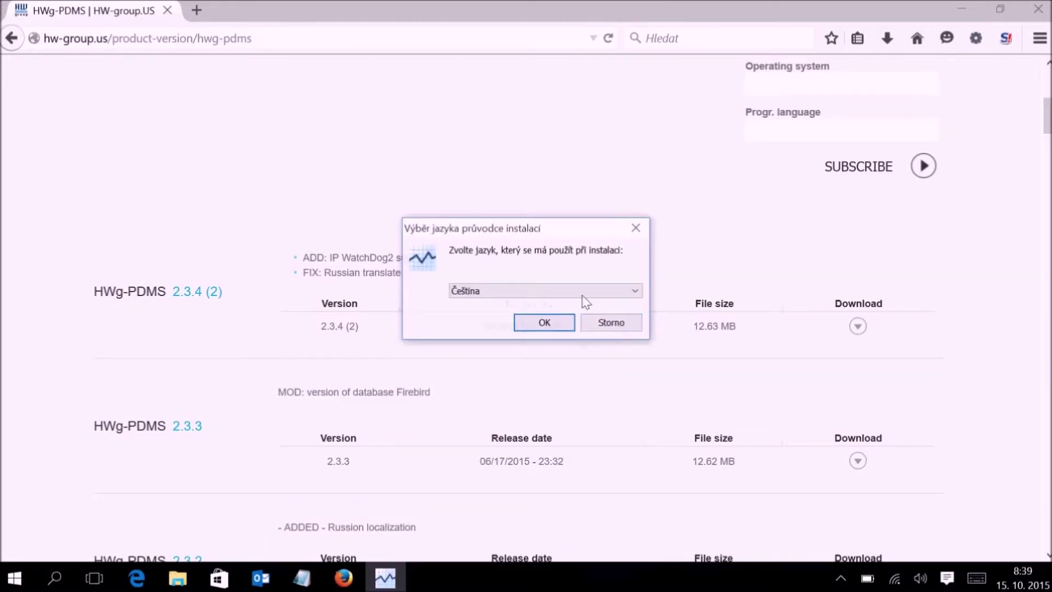
- Choose English as the setup language
click(584, 293)
click(554, 324)
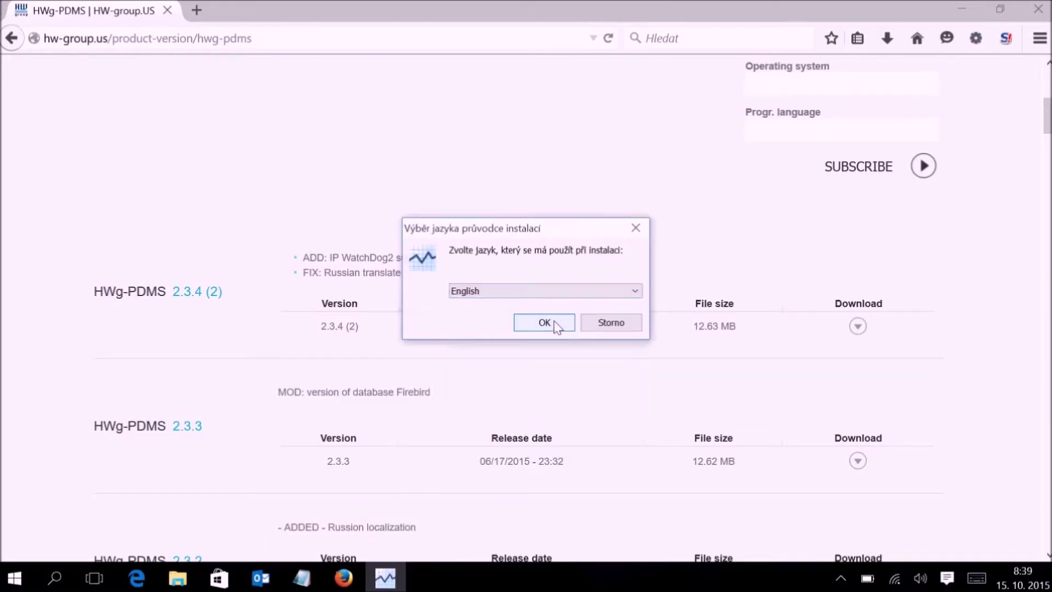
click(555, 327)
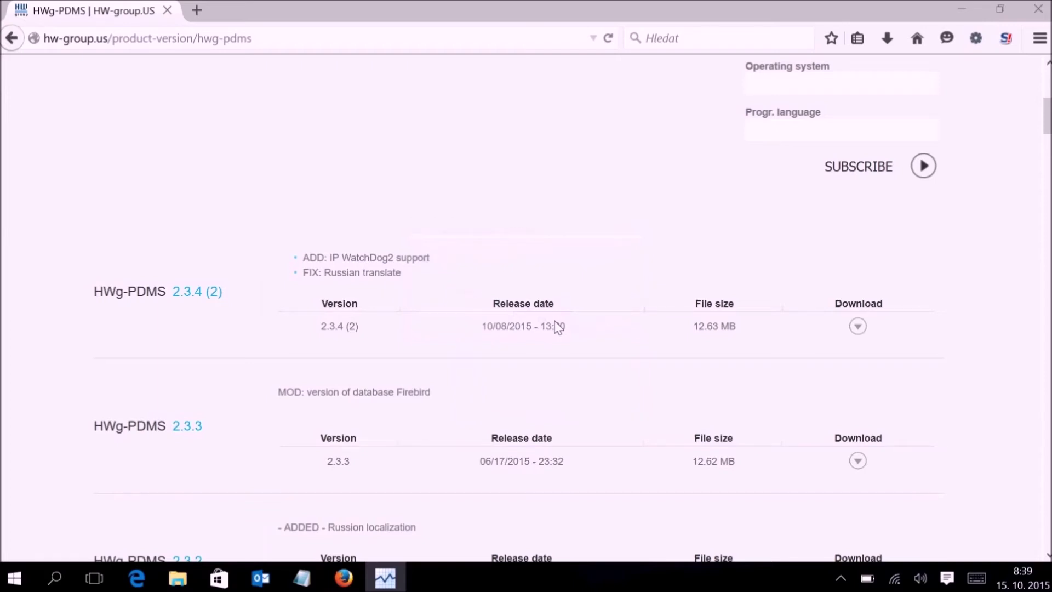
- Accept the licence agreement and keep the default install folder, Start Menu folder and desktop icon
click(622, 418)
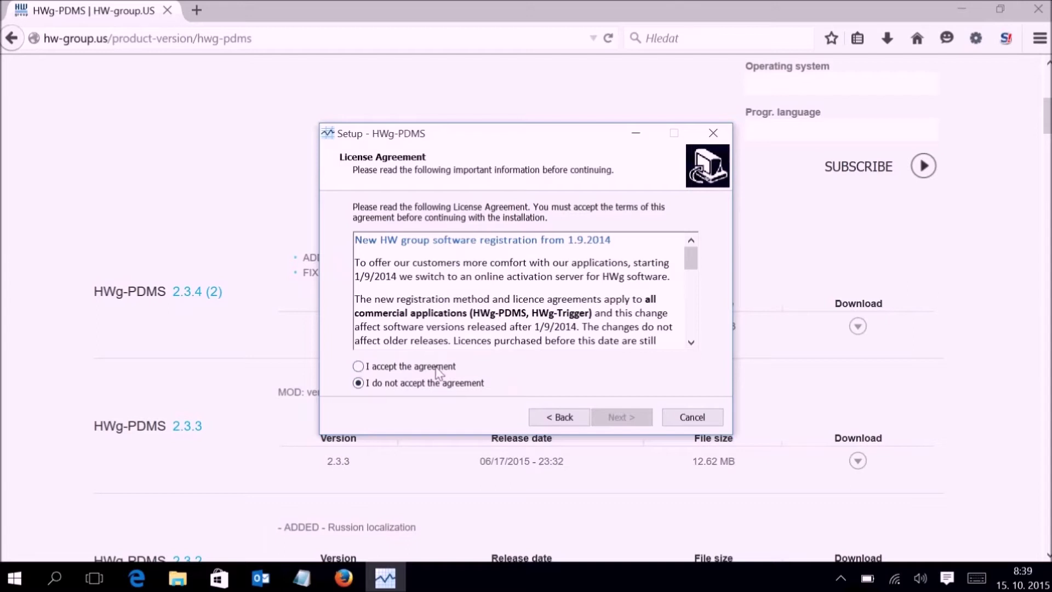
click(435, 368)
click(604, 420)
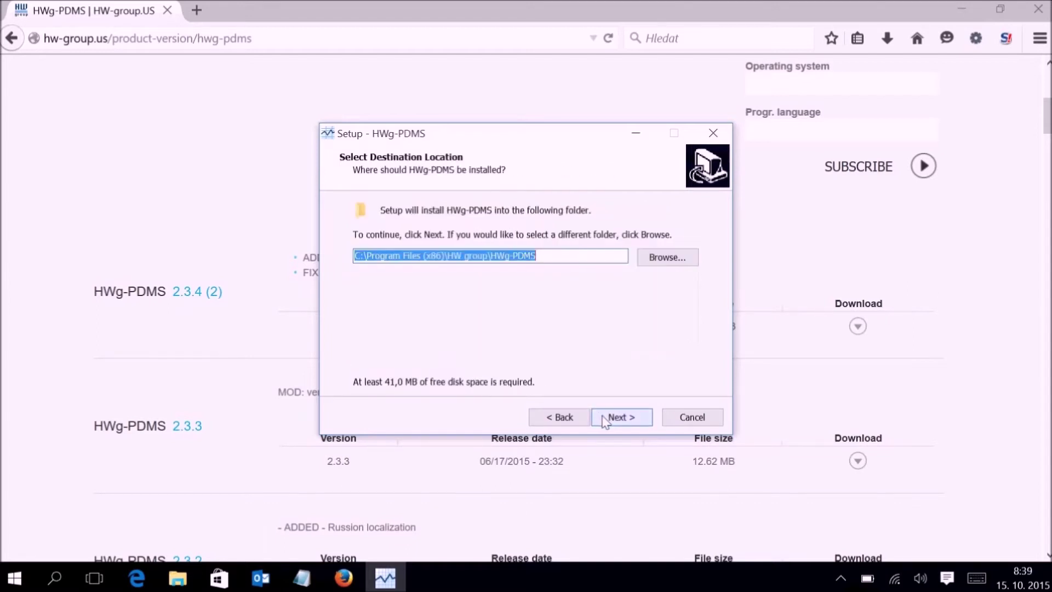
click(606, 420)
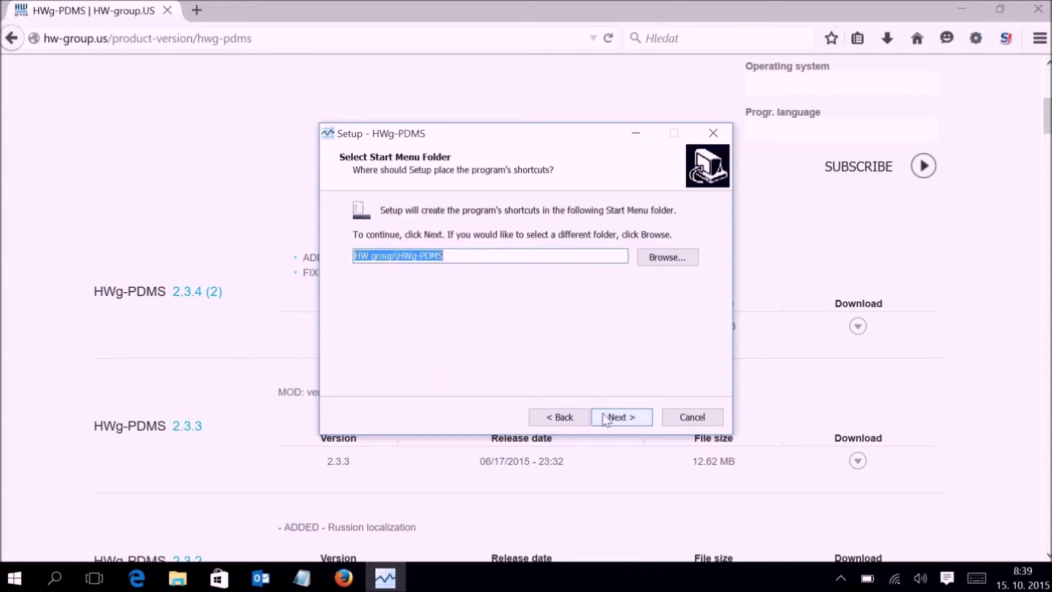
click(606, 420)
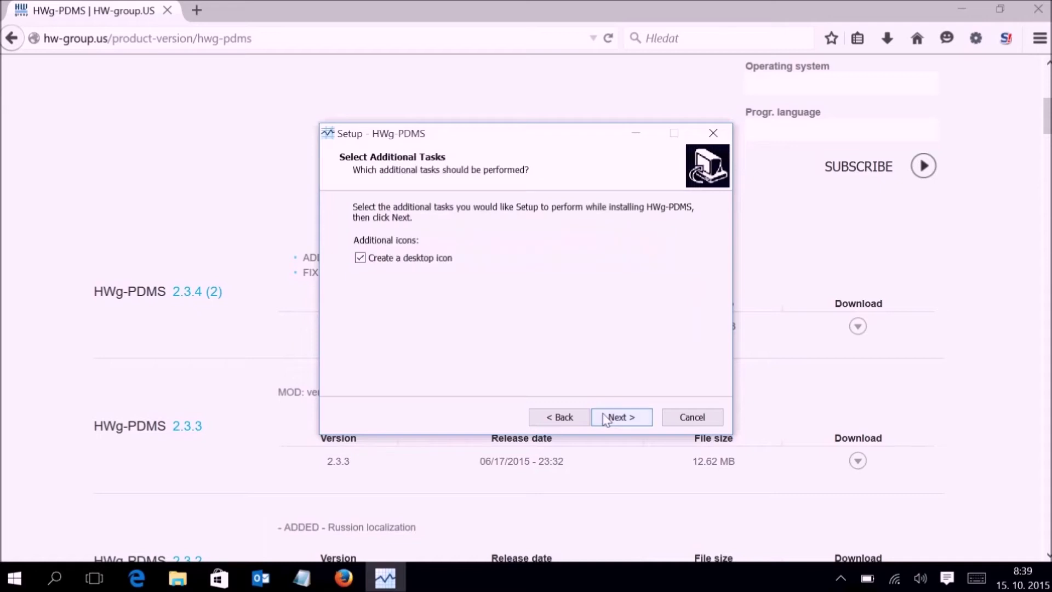
click(605, 419)
- Install HWg-PDMS, allow its firewall exception, and finish with HWg-PDMS_client.exe launching
click(616, 420)
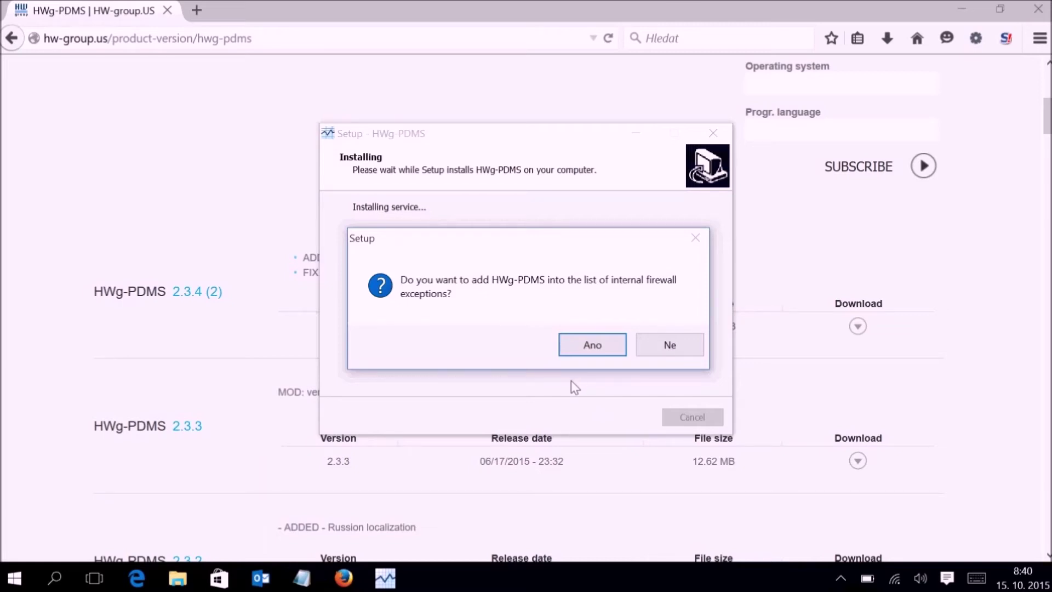
click(588, 347)
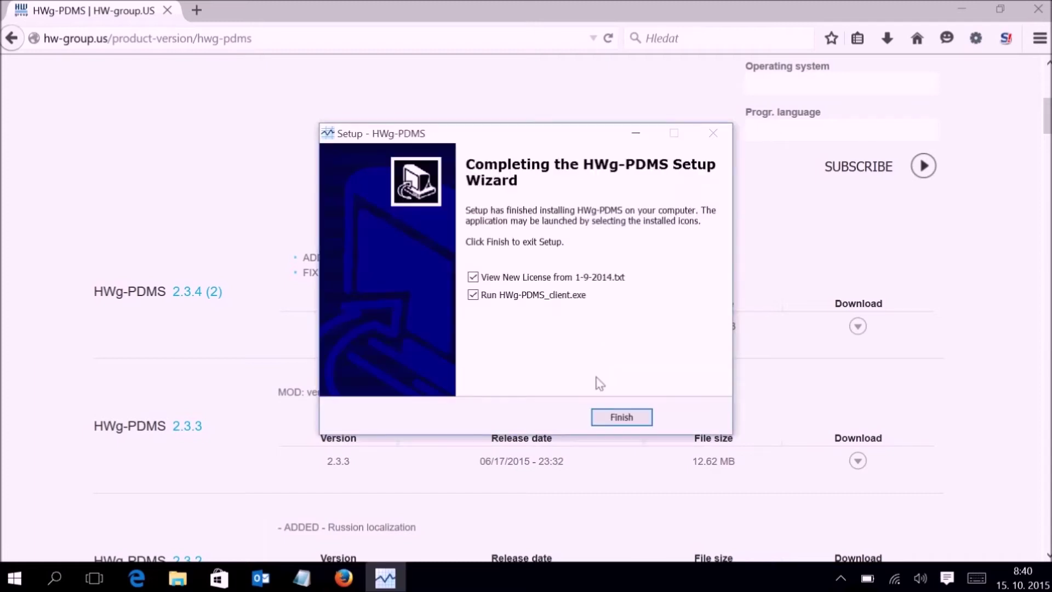
click(622, 417)
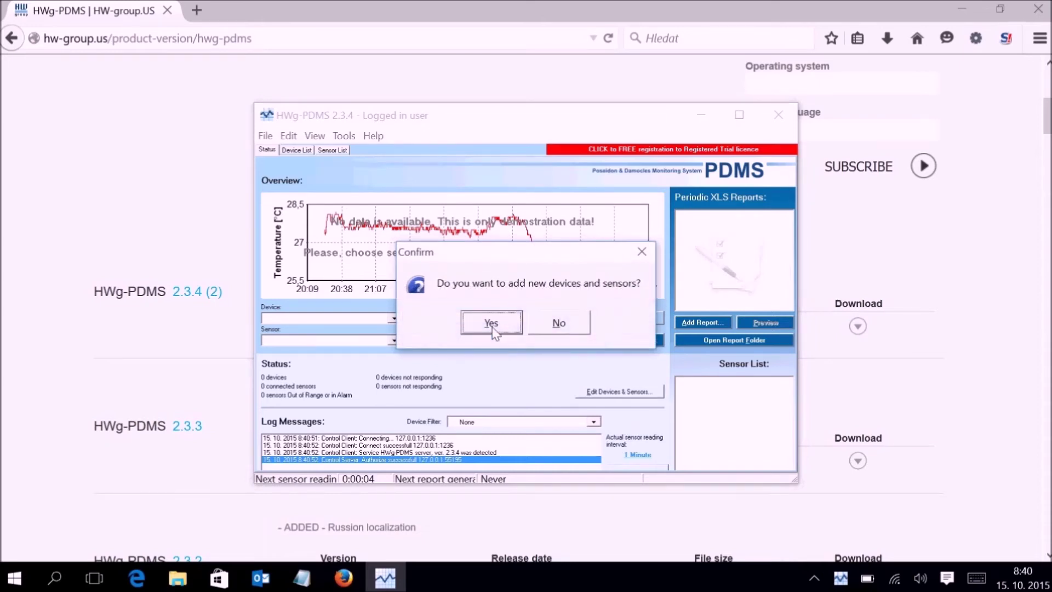
- Decline adding new devices and sensors, then open Help > Registration
click(555, 333)
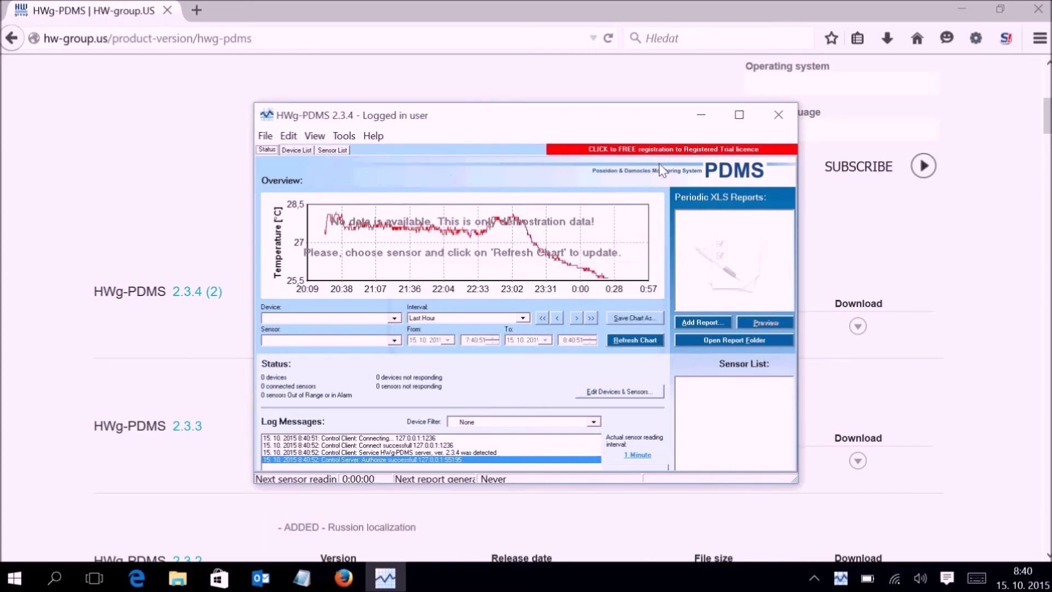
click(367, 136)
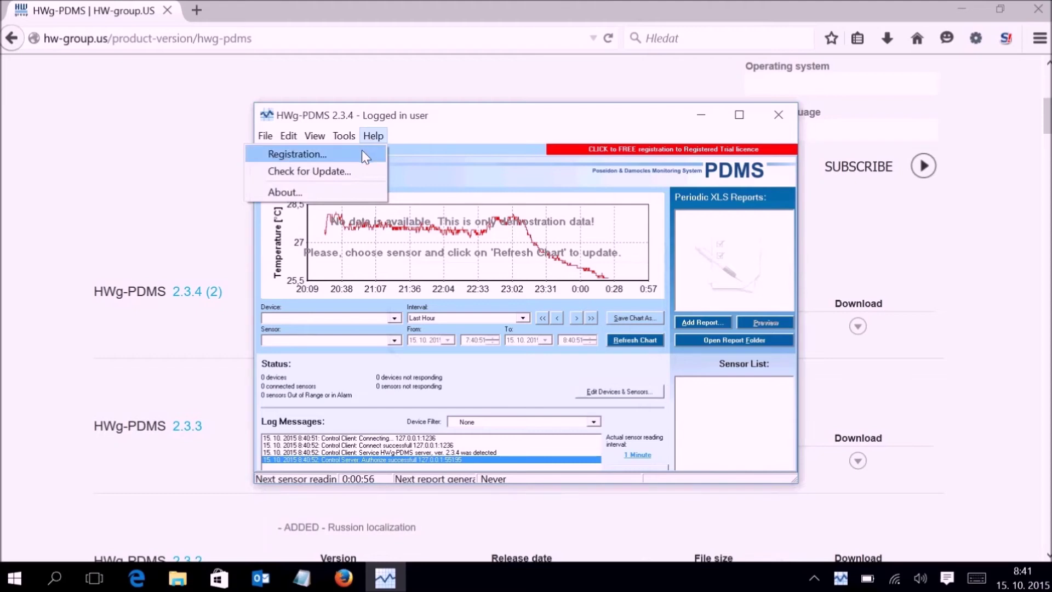
click(363, 155)
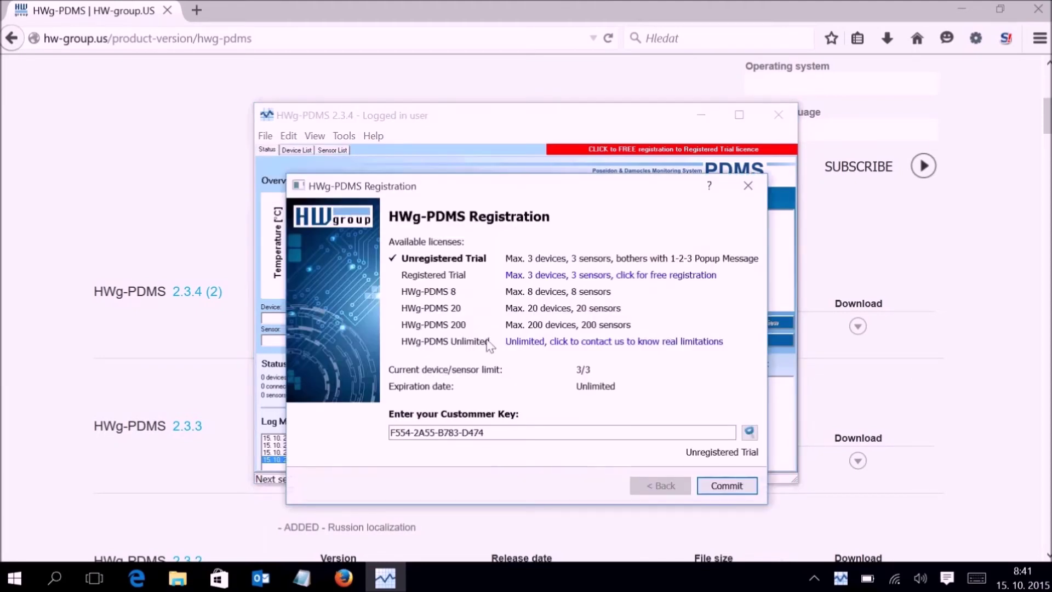
- Paste the customer key from Notepad over the trial key, showing HWg-PDMS Unlimited, and continue
click(302, 578)
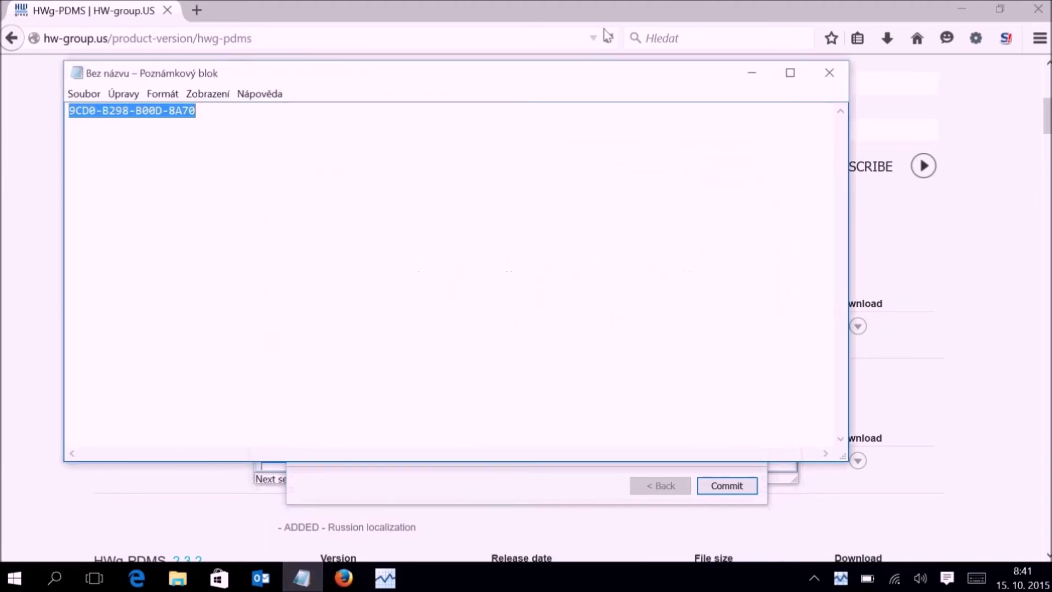
click(753, 77)
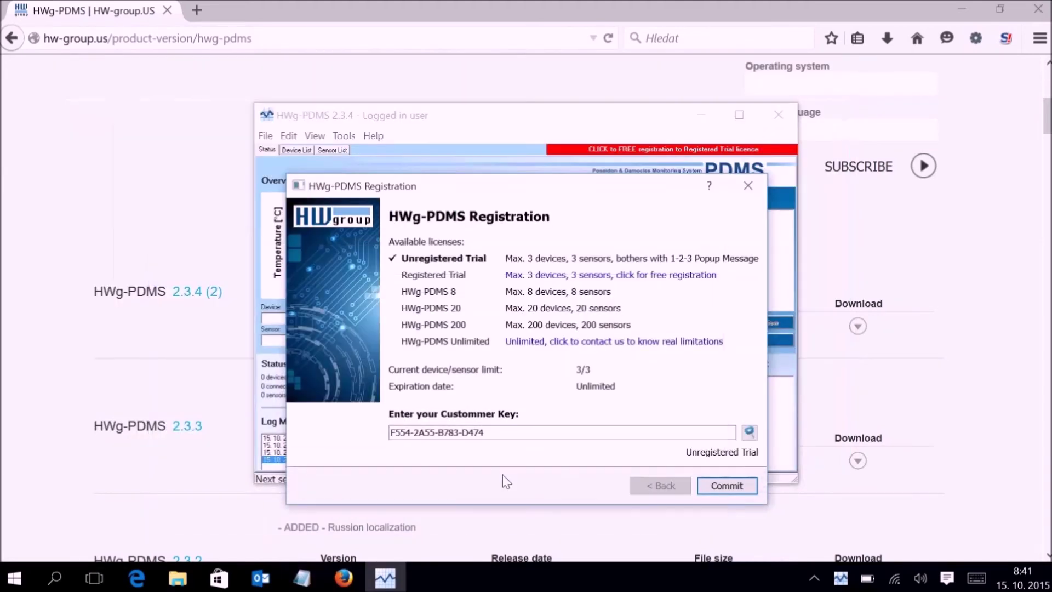
click(517, 441)
drag(517, 441, 173, 403)
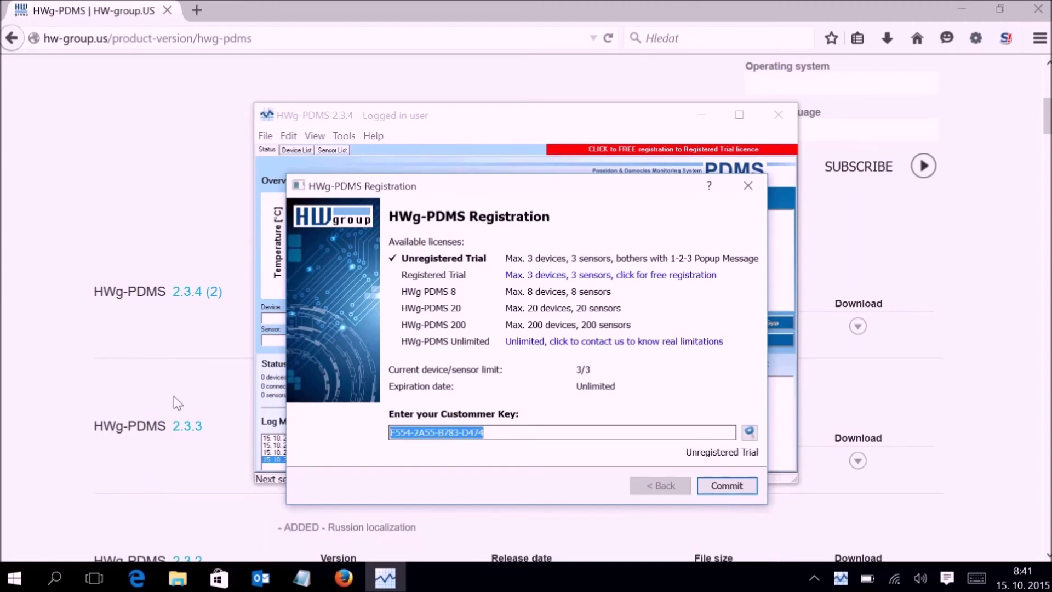
key(ctrl+v)
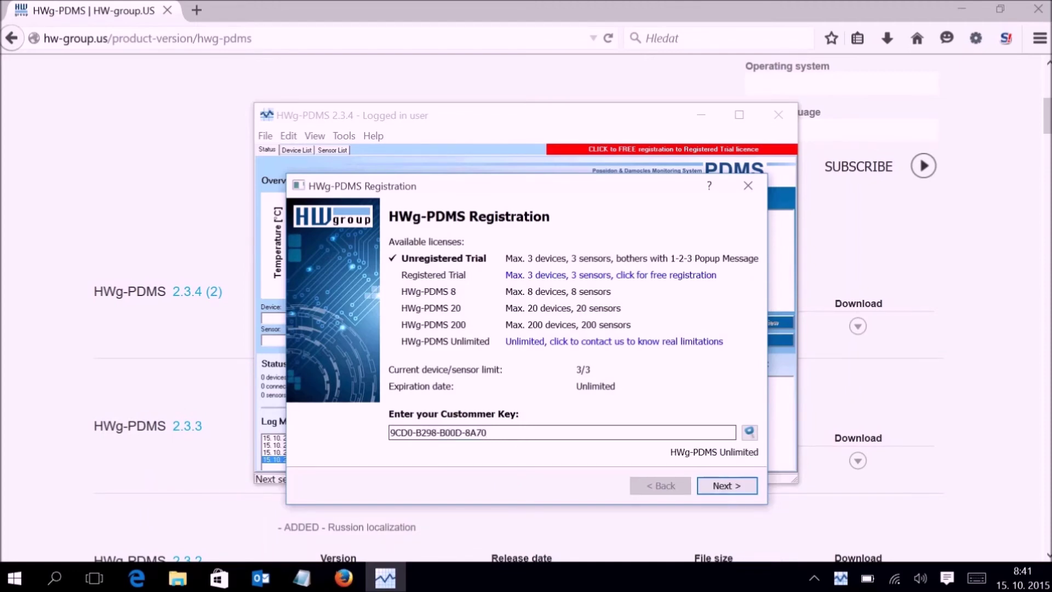
click(725, 486)
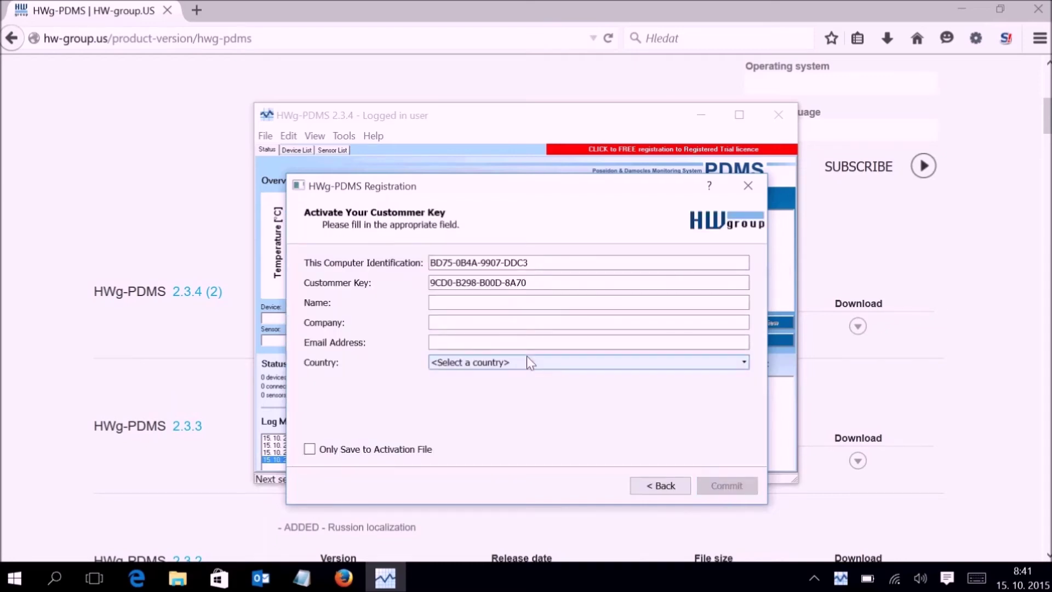
- Enter the name, company HW group and email, pick CZECH REPUBLIC, and submit for activation
click(508, 305)
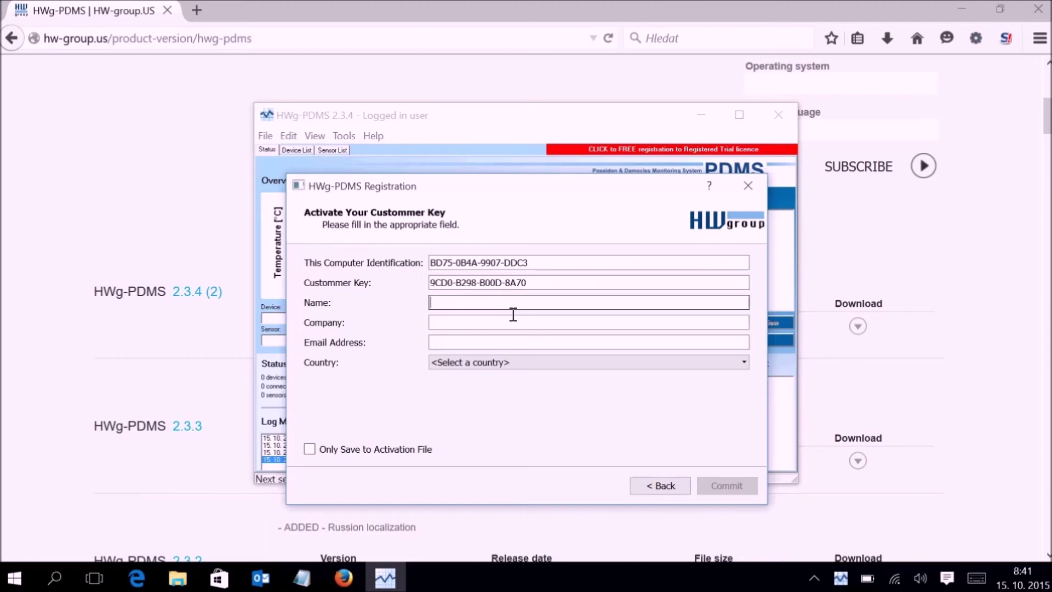
text(Jo)
text(h)
text(n Doe)
click(508, 325)
text(H)
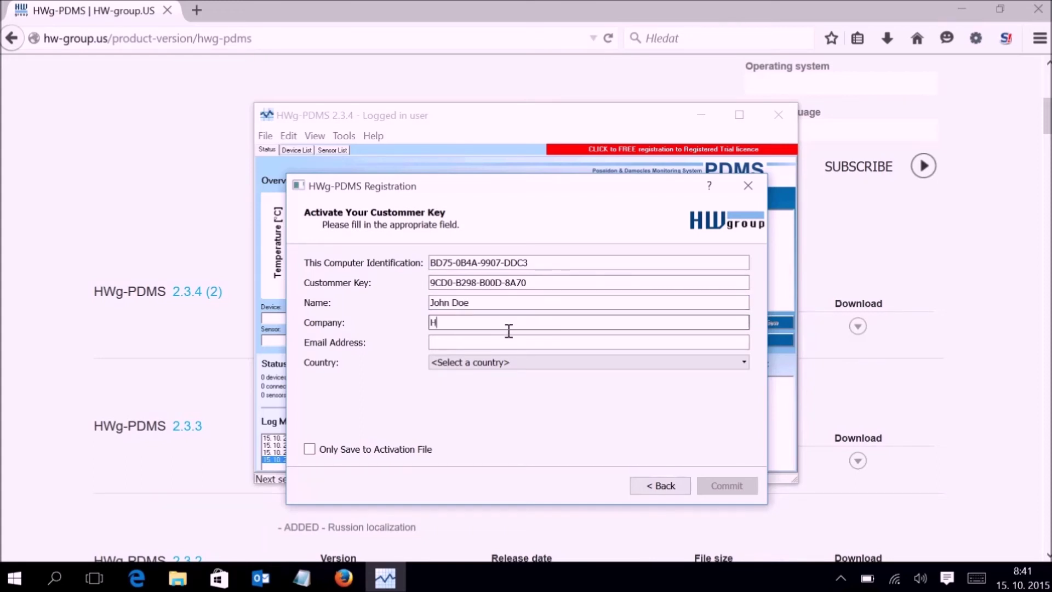
text(W group)
click(508, 345)
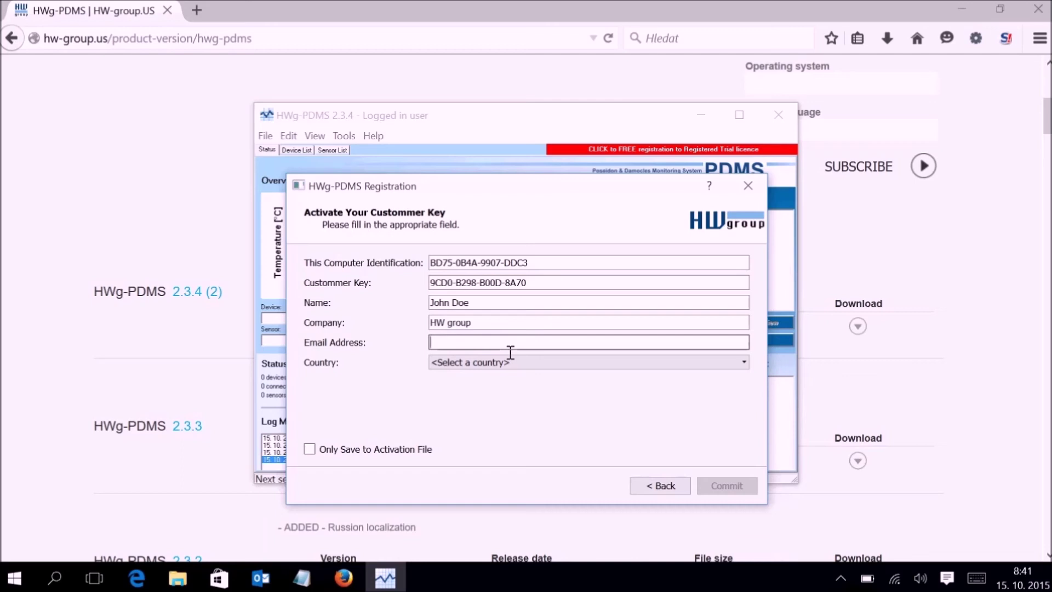
click(579, 363)
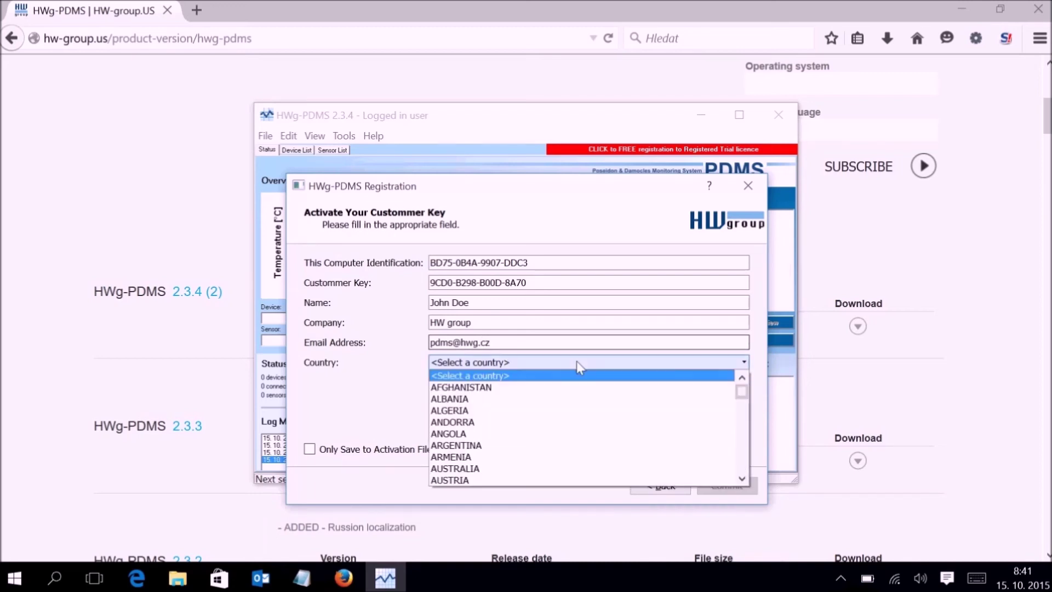
key(d)
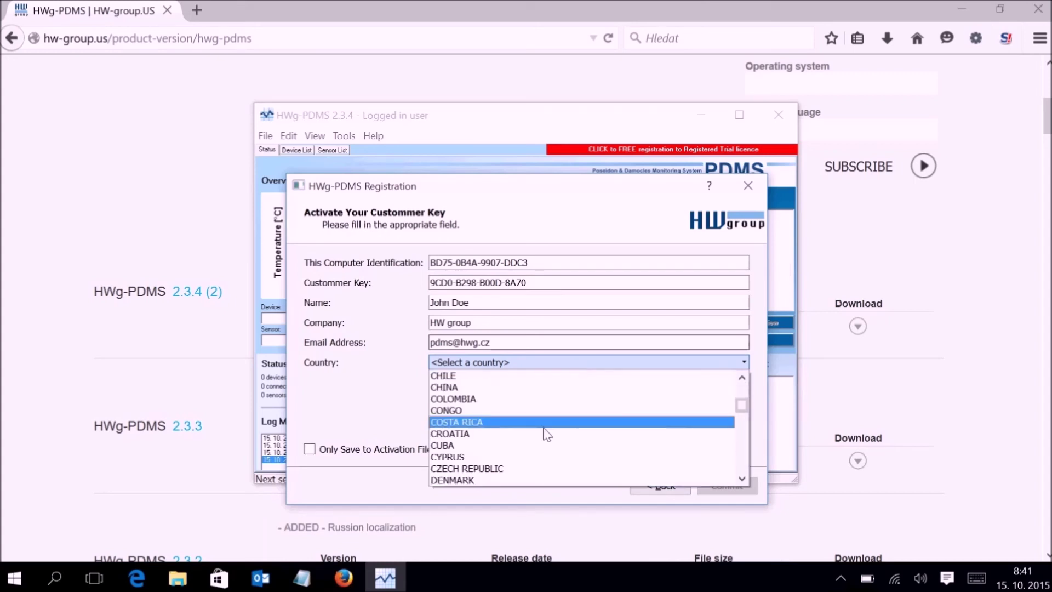
click(532, 466)
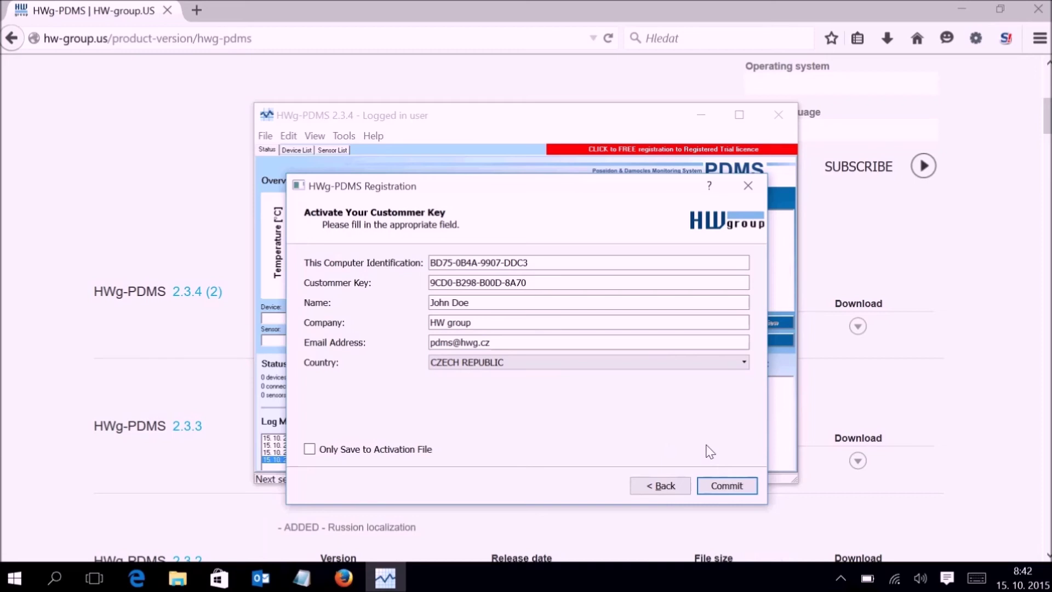
click(727, 488)
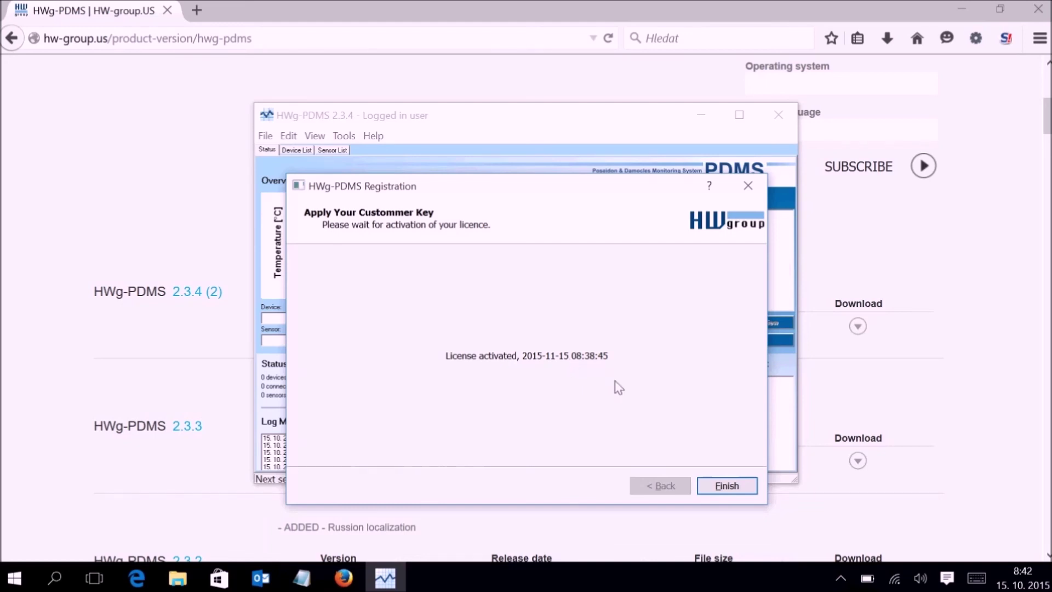
- Close the Registration dialog after 'License activated' appears
click(723, 484)
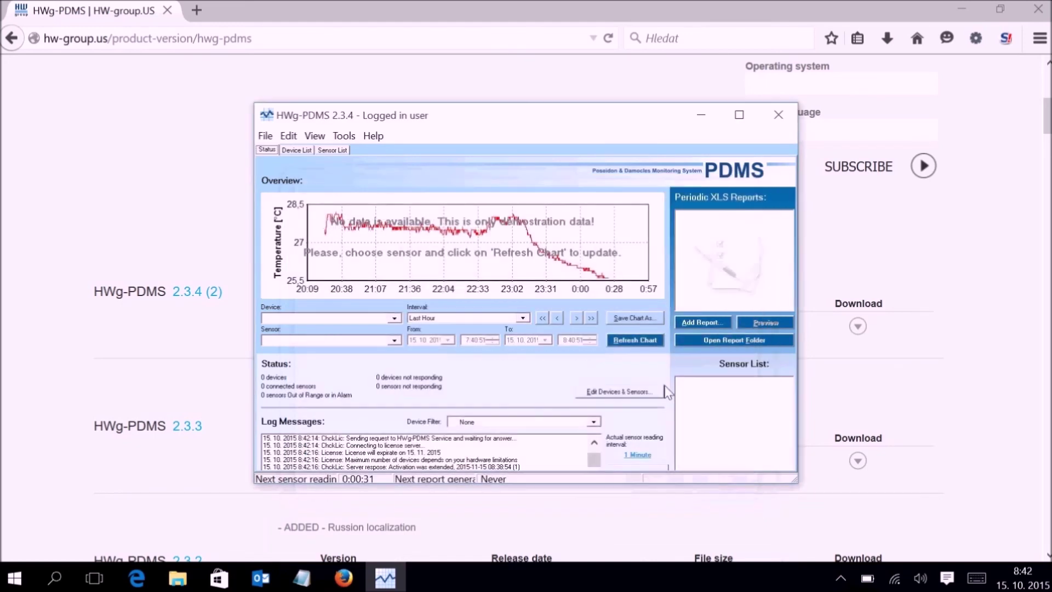